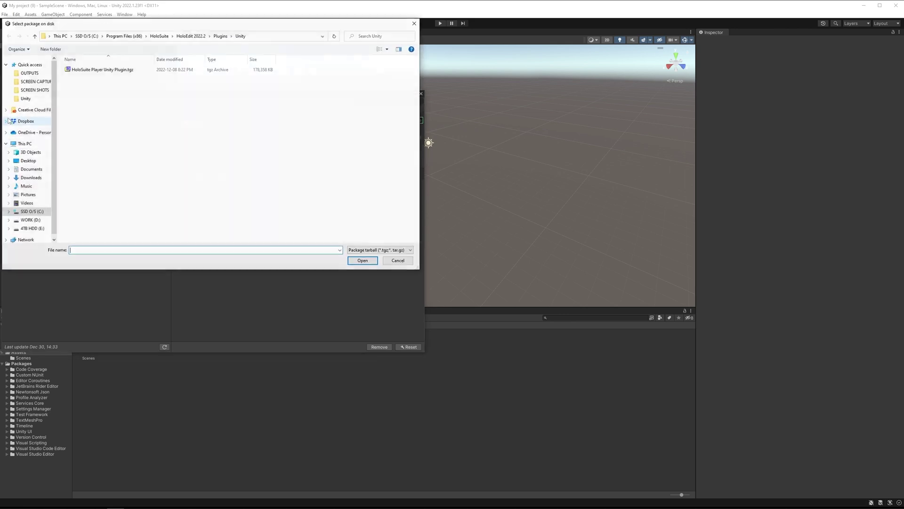
# Install the HoloSuite Player Unity Plugin.tgz package and import its HoloSuite Player sample for desktop and mobile playback
pyautogui.click(83, 72)
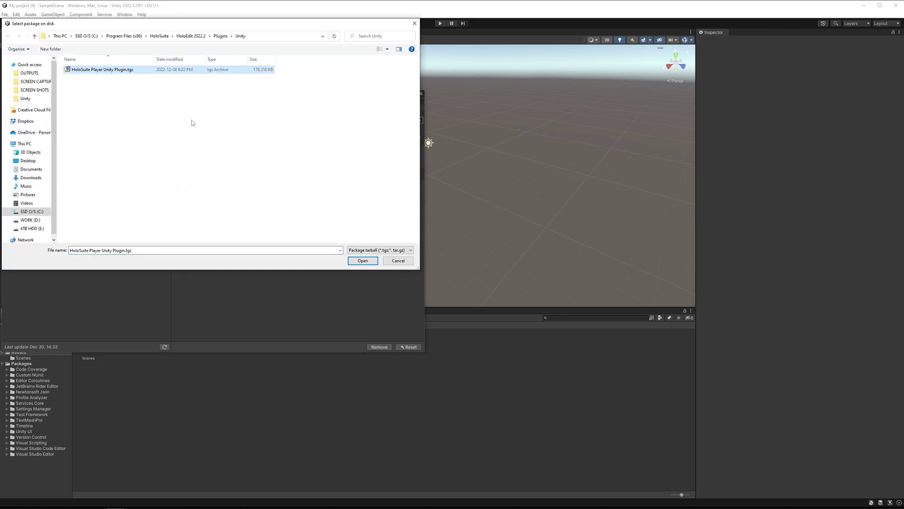
pyautogui.click(363, 260)
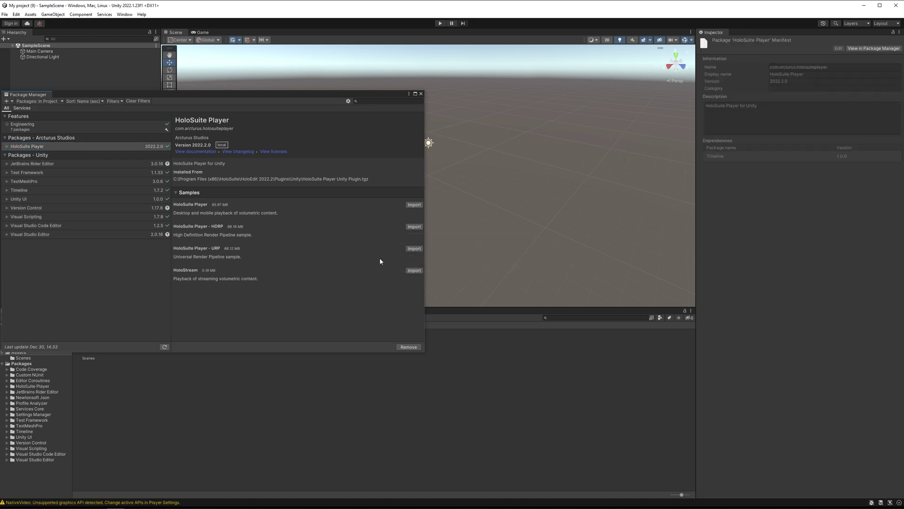
pyautogui.click(414, 204)
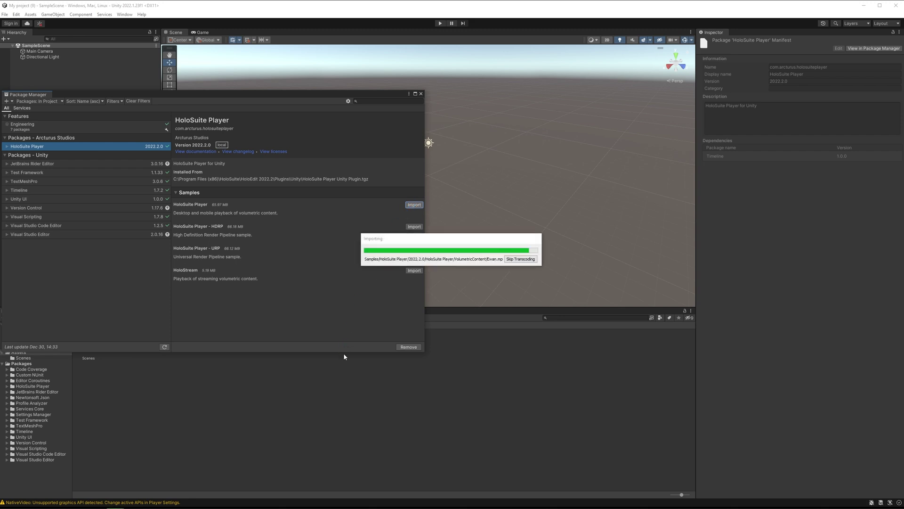
pyautogui.click(404, 353)
# Open the Ewan scene from the imported HoloSuite Player sample and view the settings of its HoloSuite Player object
pyautogui.click(17, 369)
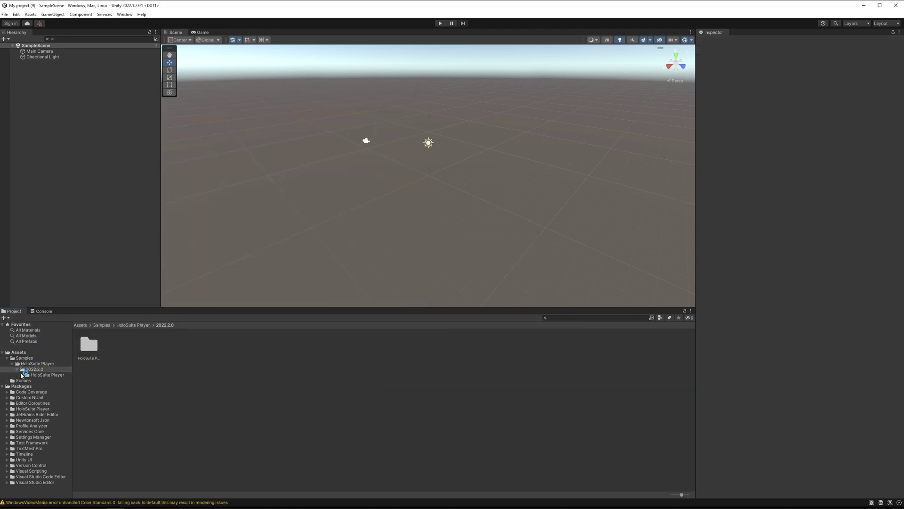
pyautogui.click(22, 375)
pyautogui.click(41, 392)
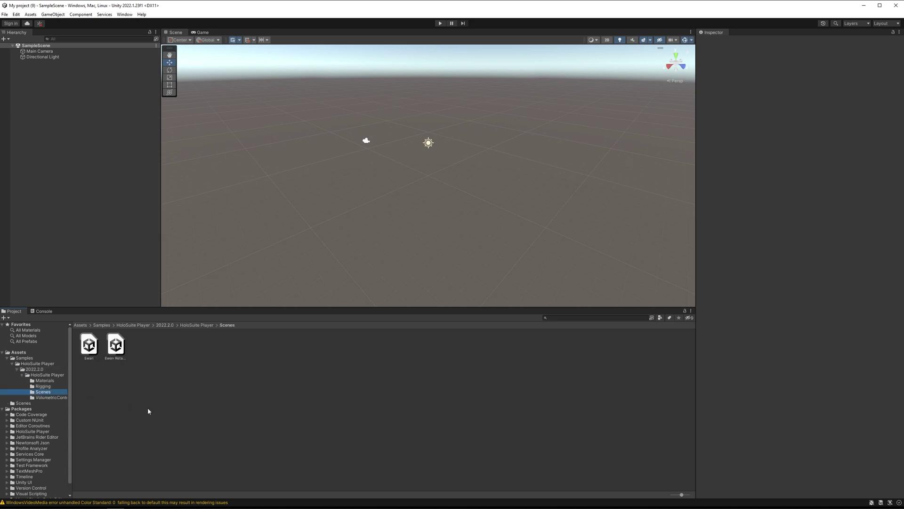
pyautogui.doubleClick(89, 345)
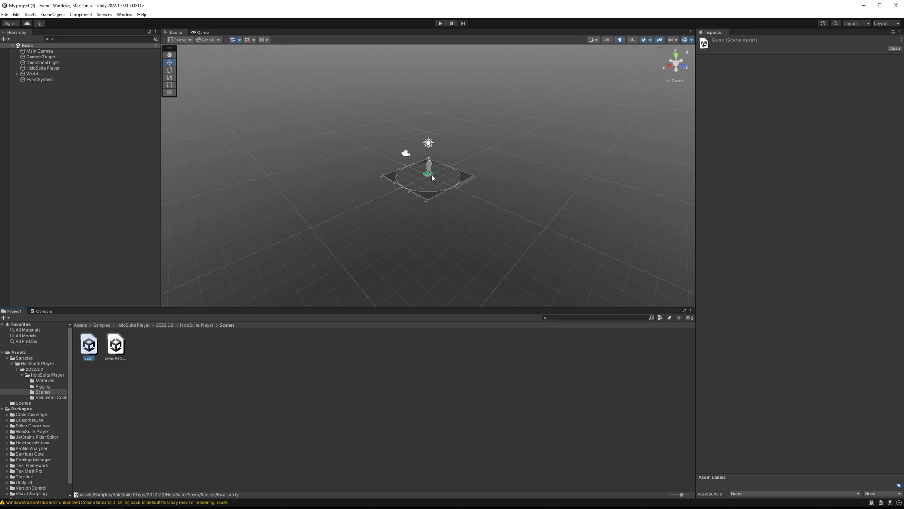
pyautogui.keyDown('alt'); pyautogui.moveTo(431, 162); pyautogui.dragTo(639, 147); pyautogui.keyUp('alt')
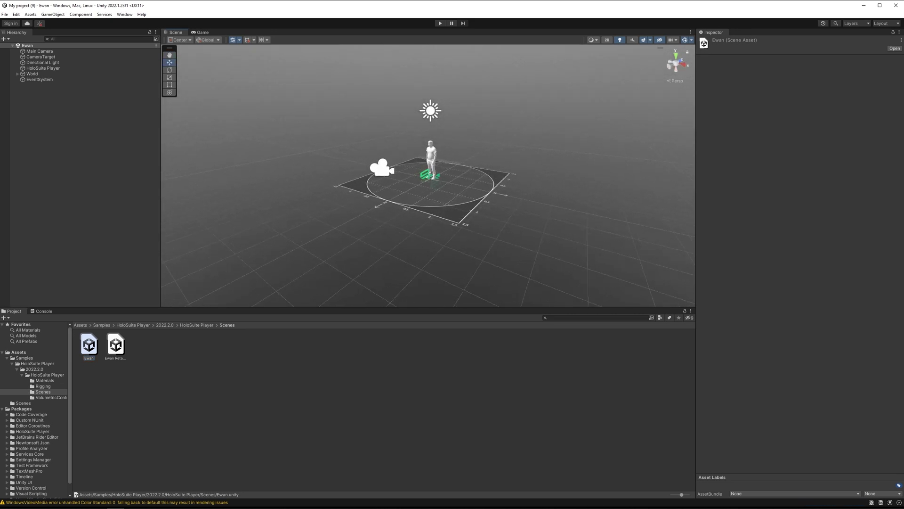
pyautogui.click(76, 69)
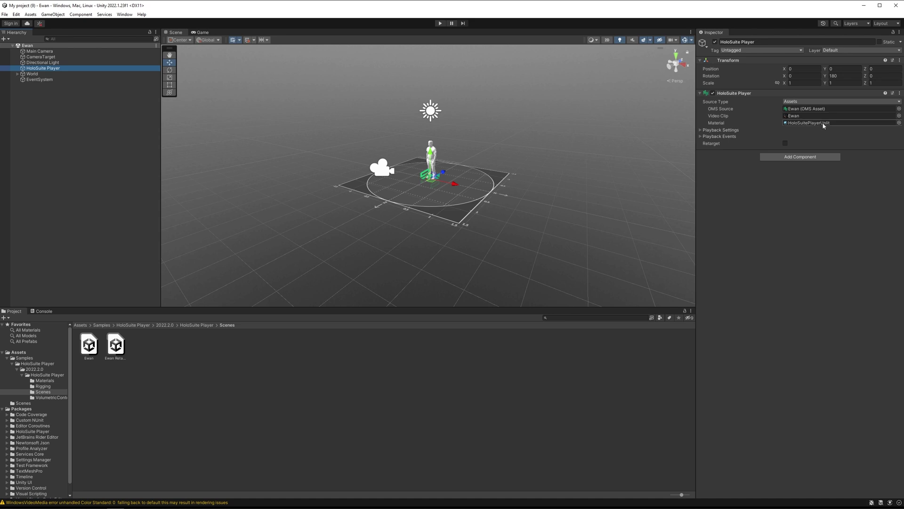
# Delete the World and HoloSuite Player objects from the Ewan scene
pyautogui.click(32, 74)
pyautogui.press('Delete')
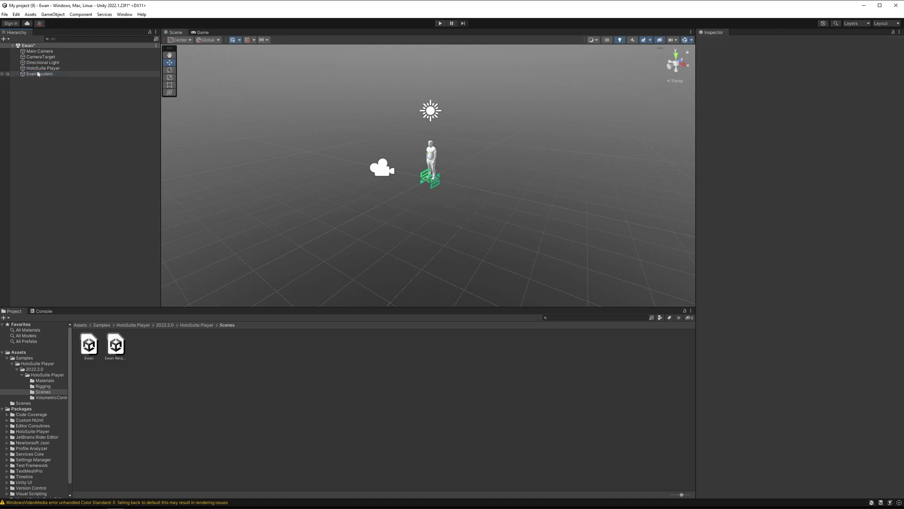
pyautogui.click(32, 69)
pyautogui.press('Delete')
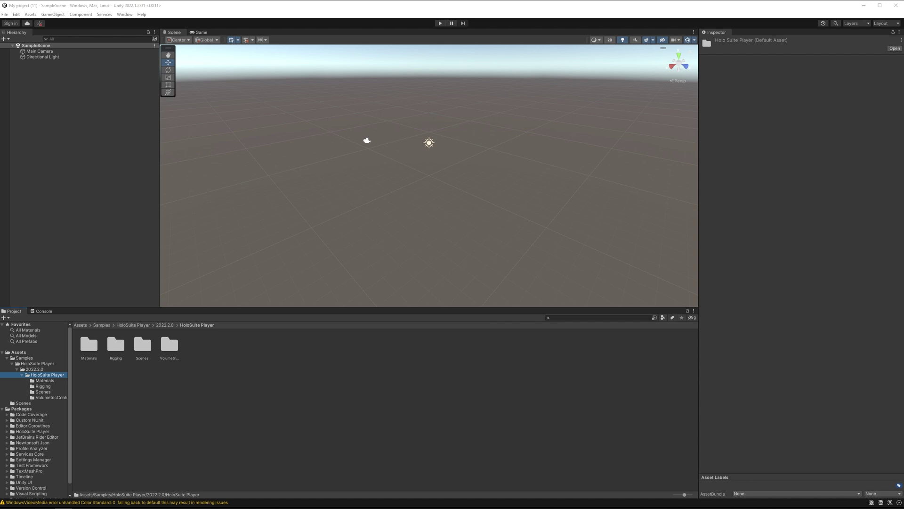
# Import Maxime_WalkB_Loop.oms and Maxime_WalkB_Loop_1440.mp4 into the HoloSuite Player asset folder and preview the OMS asset's mesh
pyautogui.moveTo(903, 118); pyautogui.dragTo(439, 140)
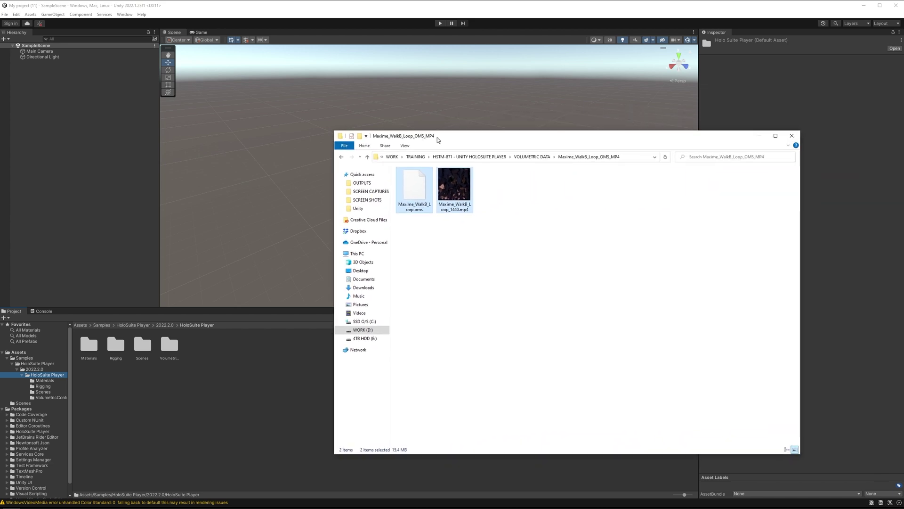
pyautogui.moveTo(530, 257); pyautogui.dragTo(236, 343)
pyautogui.click(760, 136)
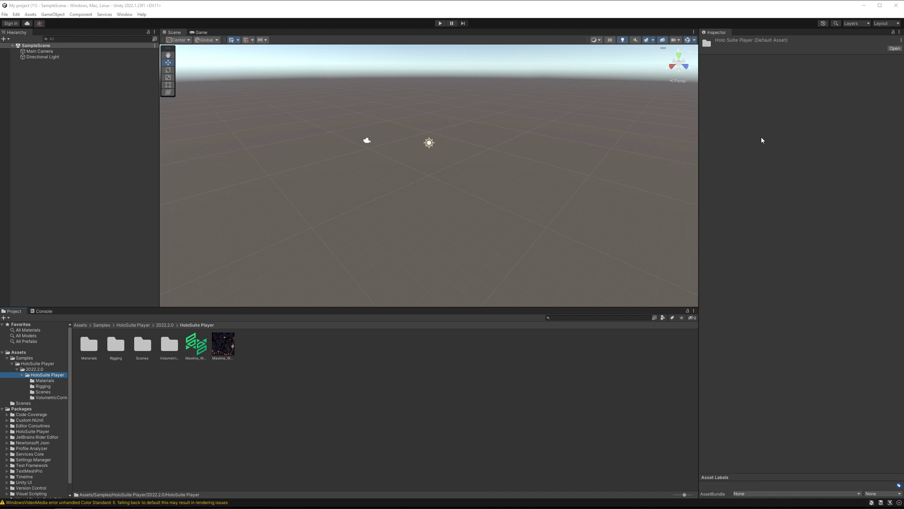
pyautogui.click(209, 346)
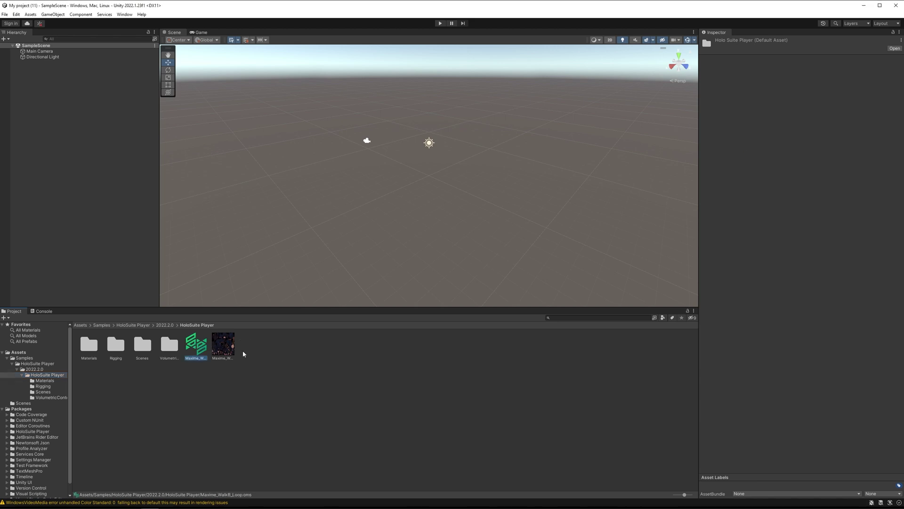
pyautogui.moveTo(775, 436); pyautogui.dragTo(779, 286)
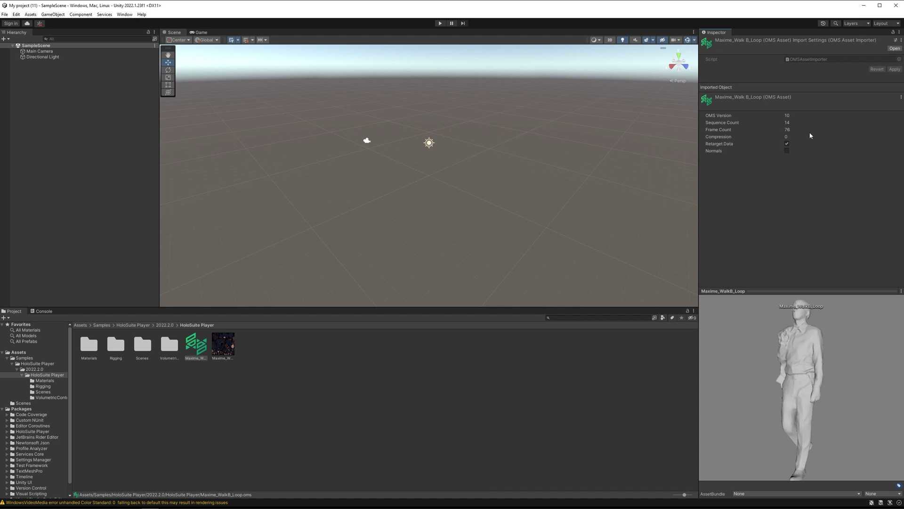
# Create an Arcturus Built-in Unlit Material in the HoloSuite Player asset folder
pyautogui.rightClick(284, 378)
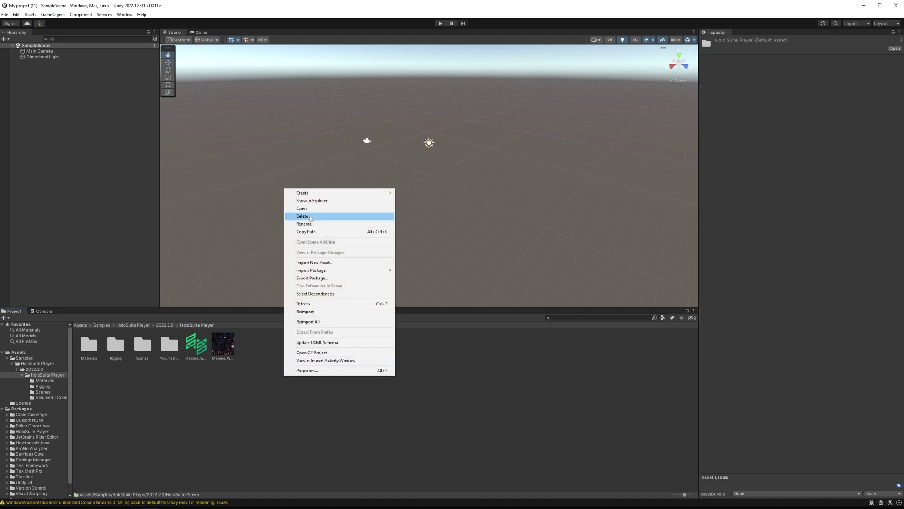
pyautogui.moveTo(317, 195)
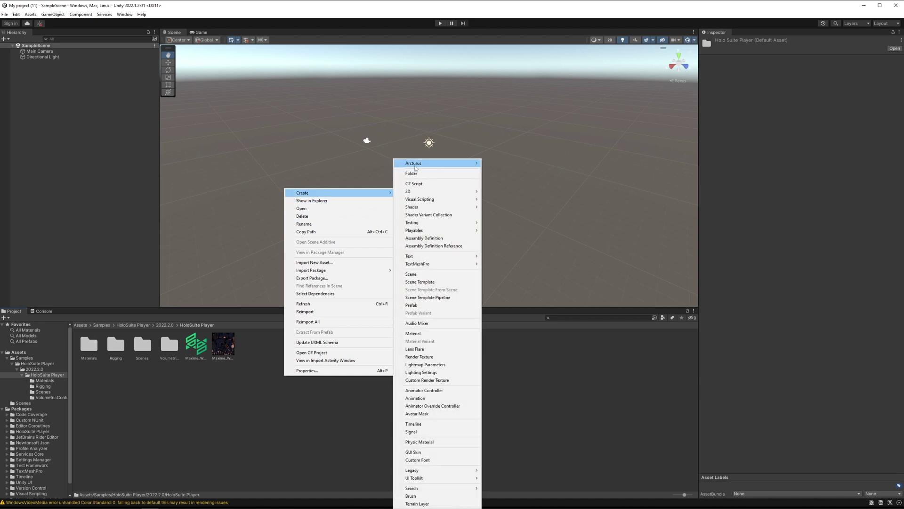
pyautogui.moveTo(417, 165)
pyautogui.moveTo(505, 175)
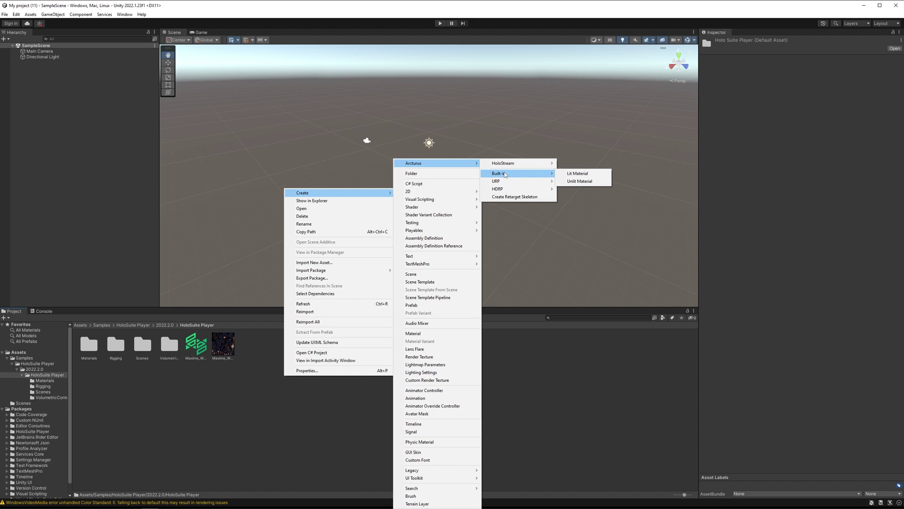
pyautogui.click(569, 181)
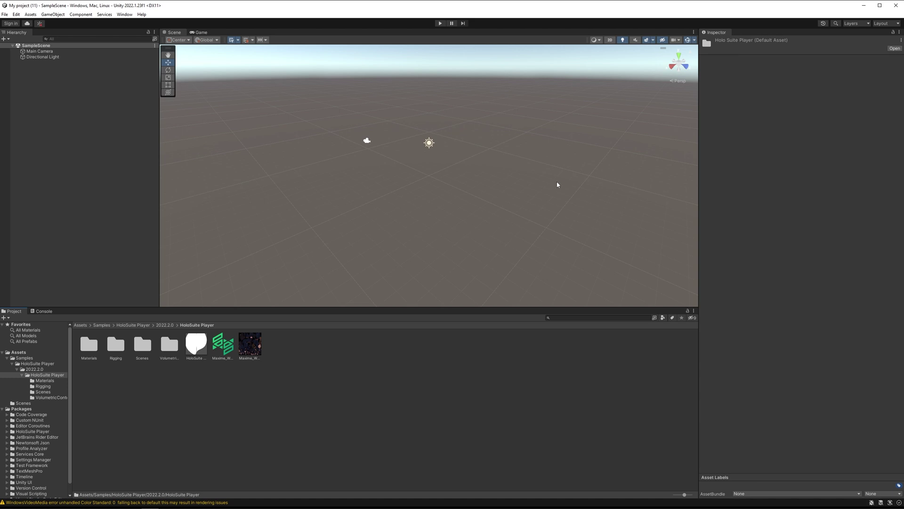
# Create an empty game object named HoloSuitePlayer in SampleScene
pyautogui.rightClick(55, 93)
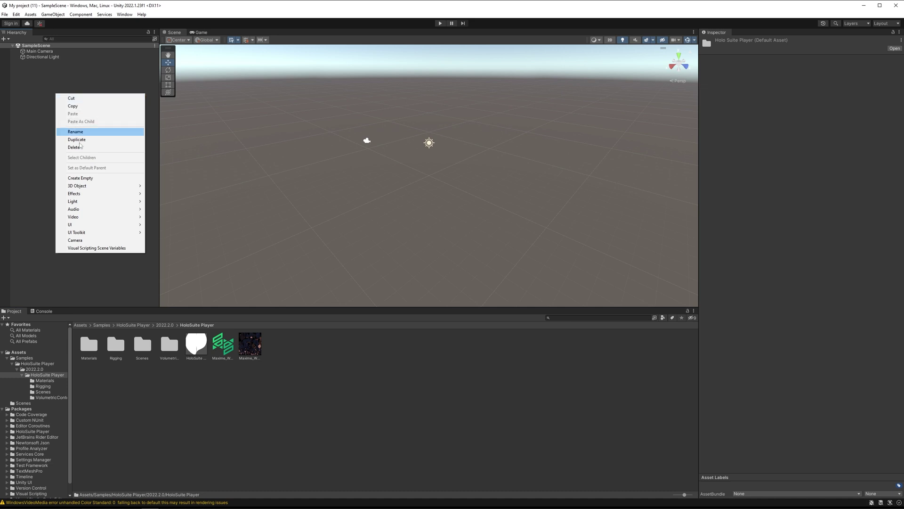
pyautogui.click(88, 178)
pyautogui.write('HoloSu')
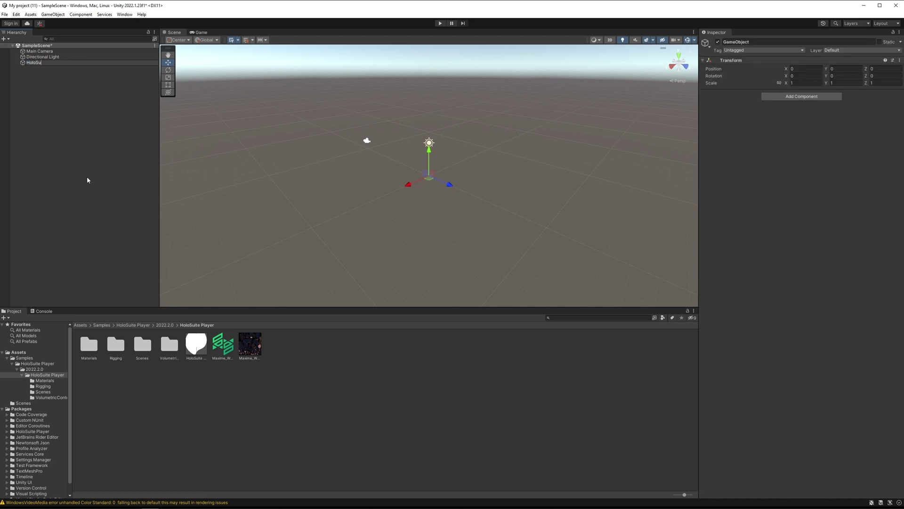
pyautogui.write('itePlayer')
pyautogui.press('Return')
# Add the Arcturus HoloSuite Player component to the HoloSuitePlayer object
pyautogui.click(52, 63)
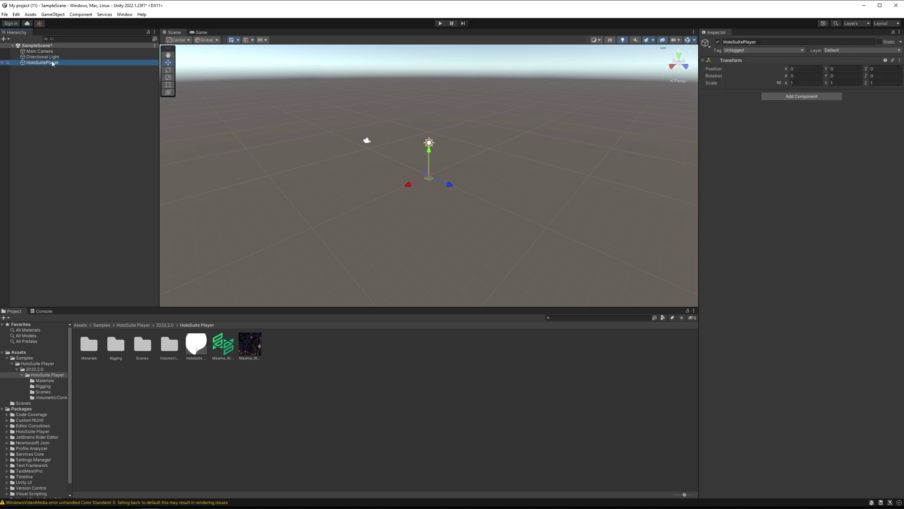
pyautogui.click(823, 97)
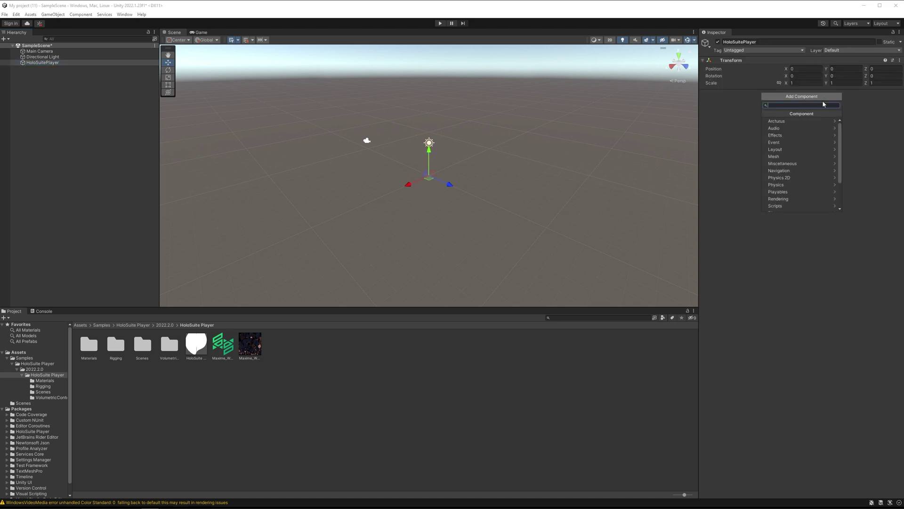
pyautogui.write('holo')
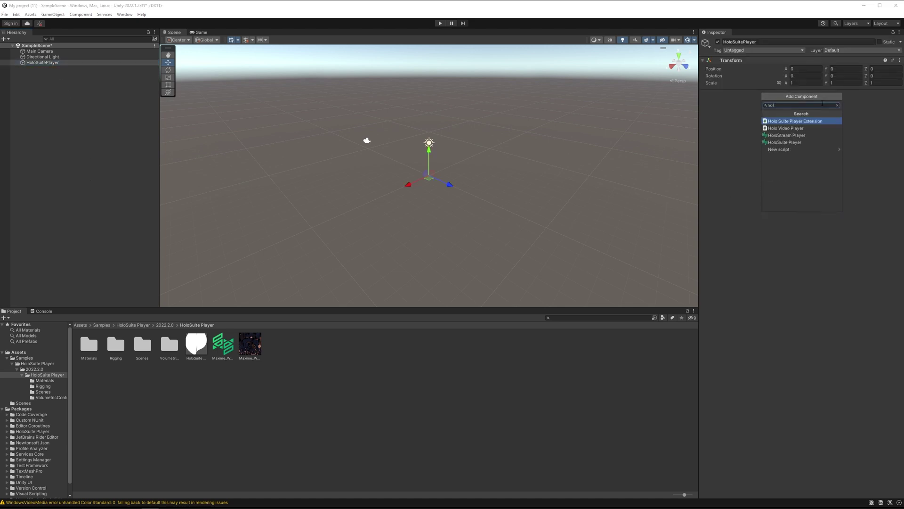
pyautogui.press('BackSpace')
pyautogui.press('BackSpace')
pyautogui.press('BackSpace')
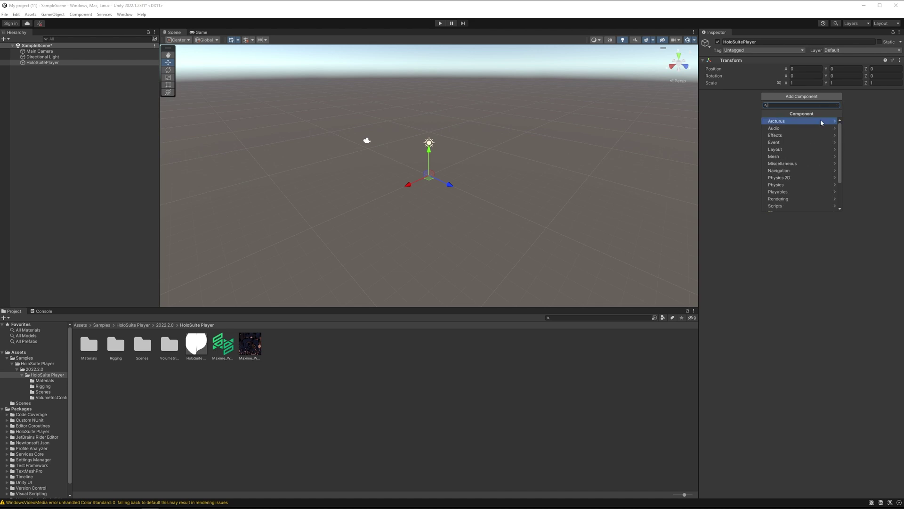
pyautogui.click(821, 120)
pyautogui.click(812, 149)
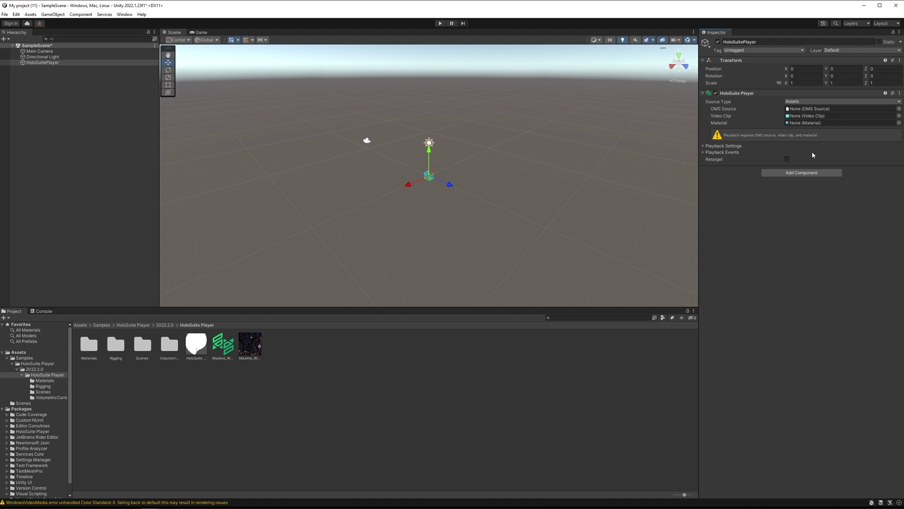
# With the Assets source type, assign Maxime_WalkB_Loop as the OMS source and Maxime_WalkB_Loop_1440 as the video clip
pyautogui.click(871, 101)
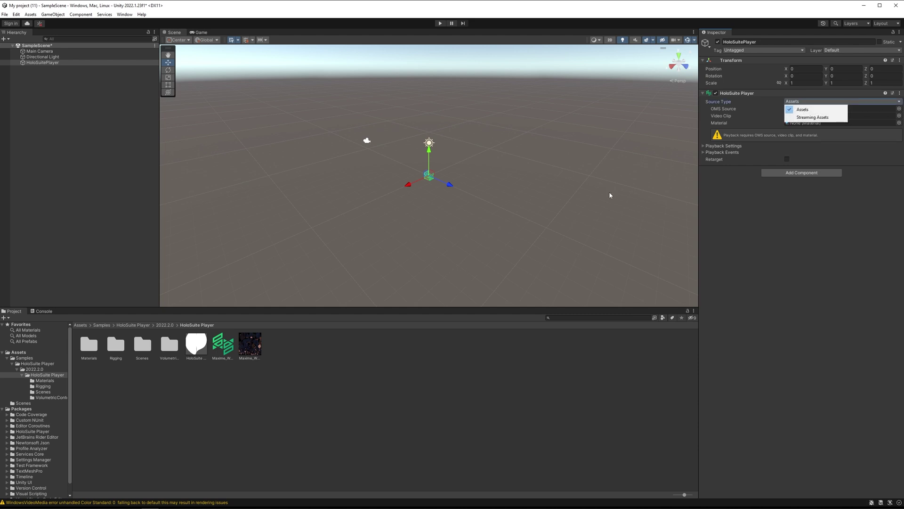
pyautogui.moveTo(232, 353); pyautogui.dragTo(819, 109)
pyautogui.moveTo(250, 345); pyautogui.dragTo(815, 121)
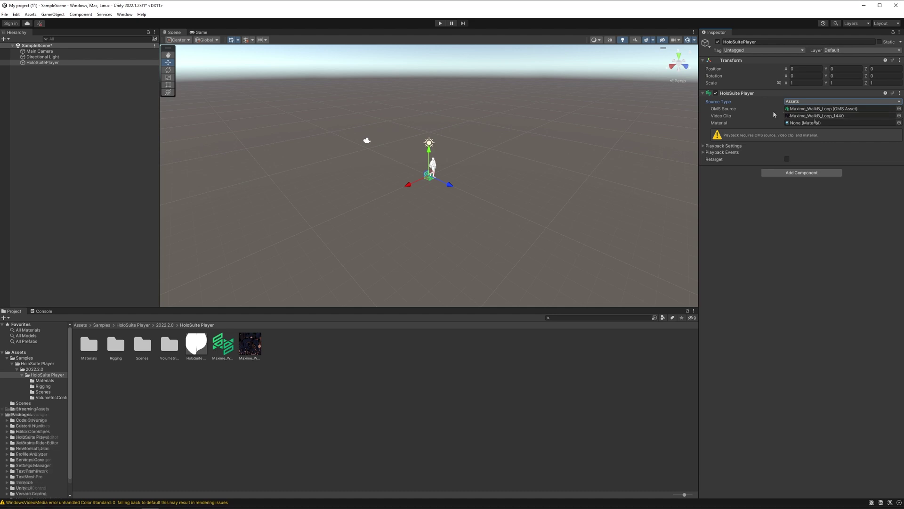
# Try the Streaming Assets source type with StreamingAssets/Maxime_WalkB_Loop.oms as OMS filename and StreamingAssets/Maxime_WalkB_Loop_1440.mp4 as video filename
pyautogui.click(805, 101)
pyautogui.click(797, 117)
pyautogui.click(800, 110)
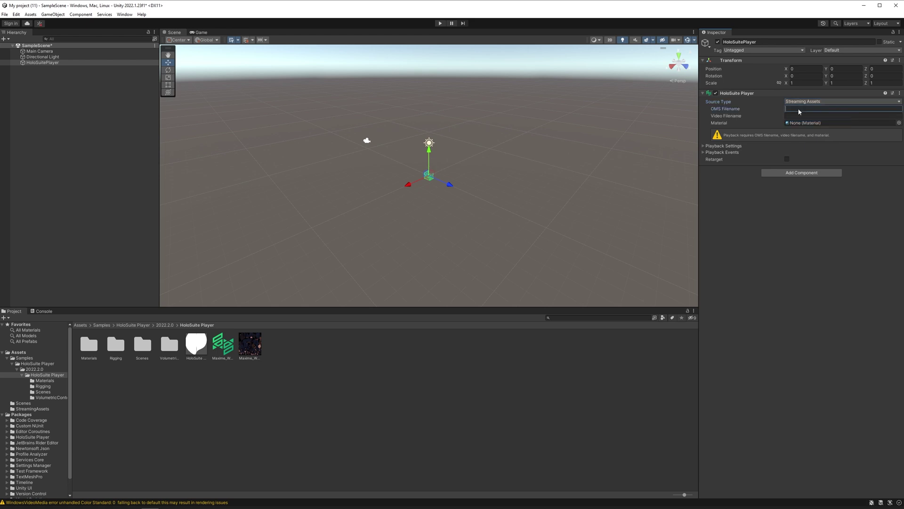
pyautogui.write('StreamingAssets/Maxime_WalkB_Loop.oms')
pyautogui.press('Tab')
pyautogui.write('StreamingAssets/Maxime')
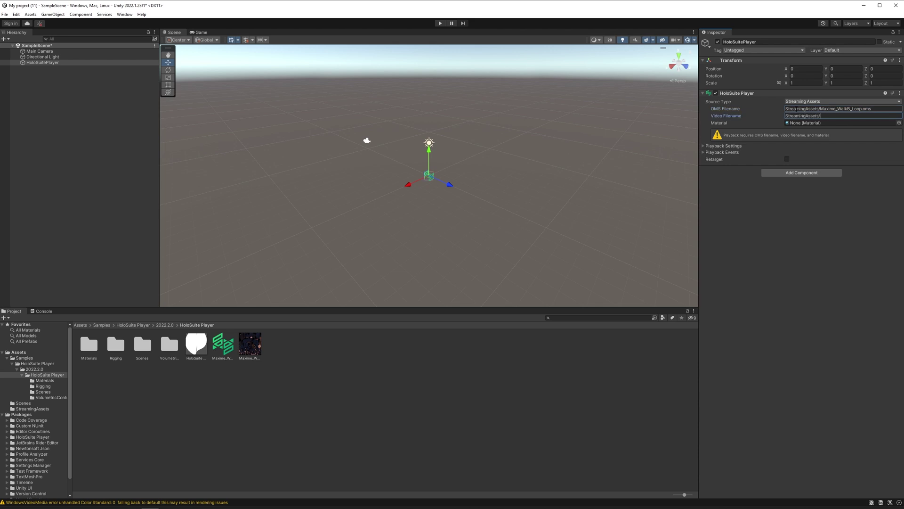
pyautogui.write('_WalkB_Loop_1440.mp')
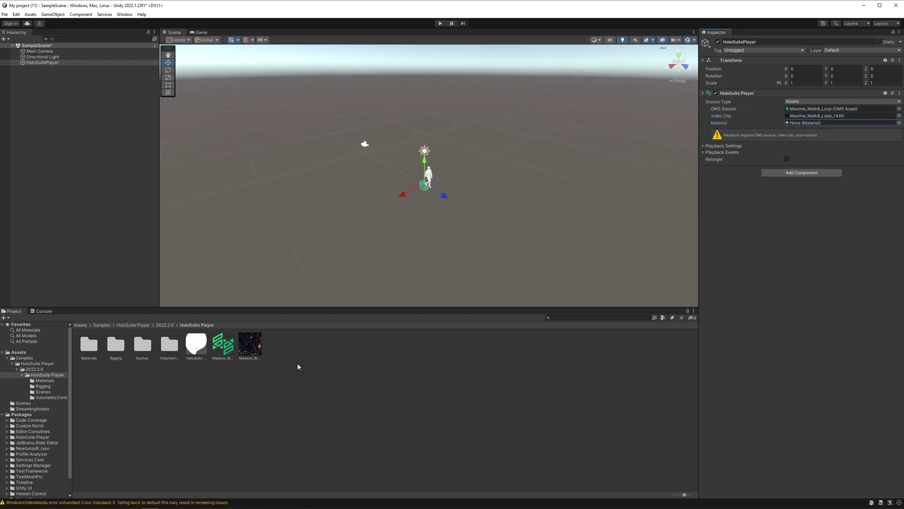
# Assign the HoloSuite Unlit Material to the HoloSuite Player component and toggle its Loop playback setting
pyautogui.moveTo(710, 174); pyautogui.dragTo(820, 123)
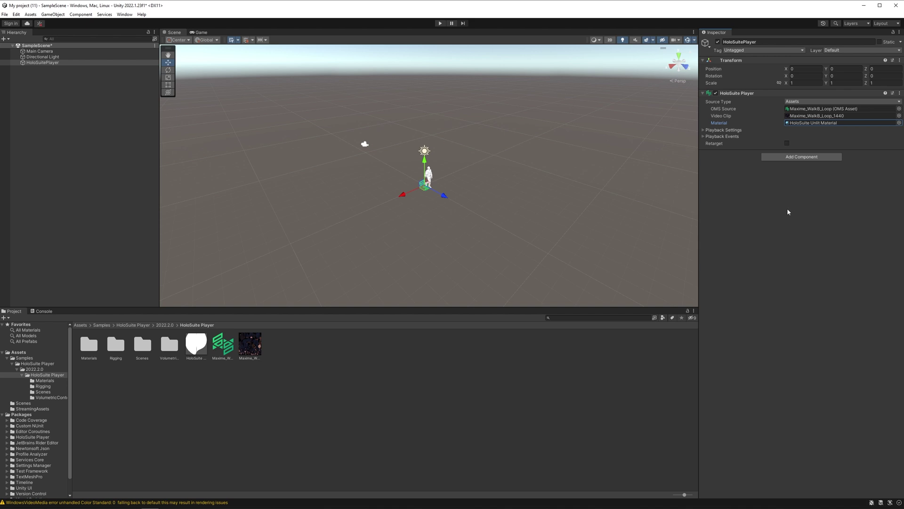
pyautogui.click(707, 131)
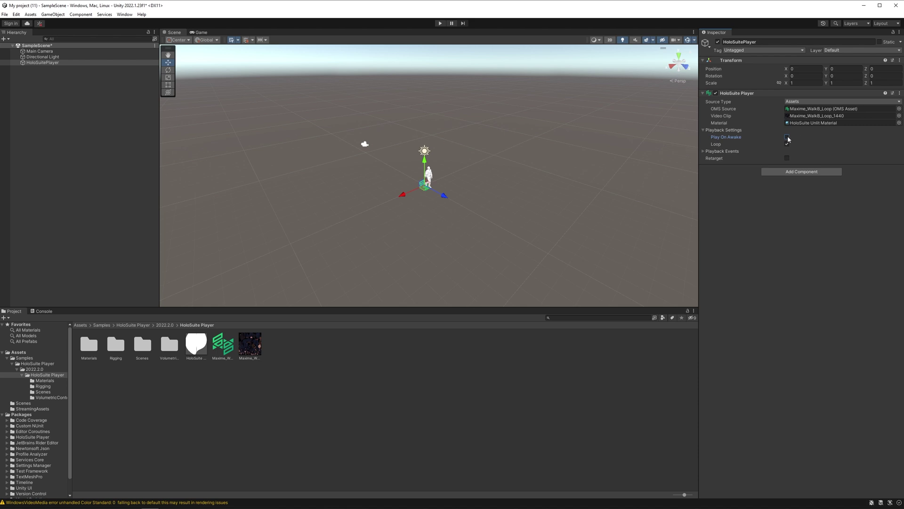
pyautogui.click(787, 144)
# Play the scene and view the animated volumetric character up close from the front in the Scene view
pyautogui.click(440, 23)
pyautogui.scroll(2, 607, 145)
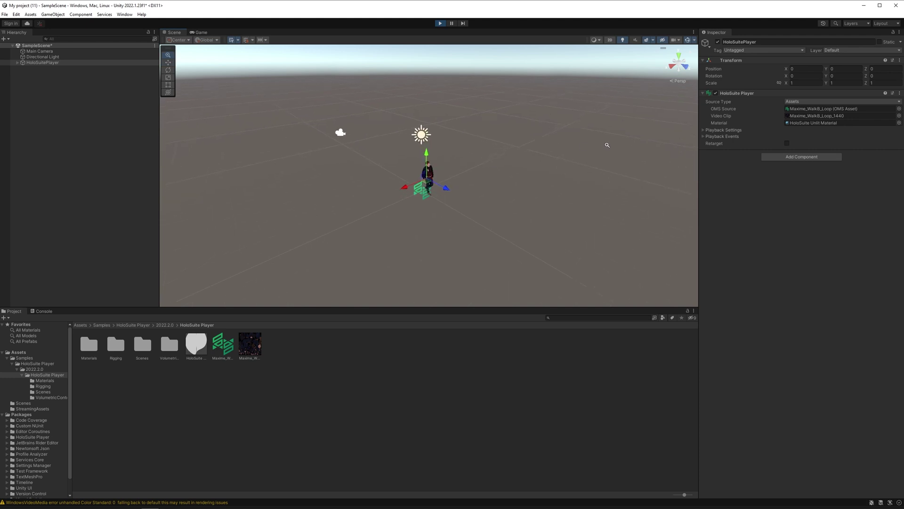
pyautogui.scroll(3, 607, 145)
pyautogui.keyDown('alt'); pyautogui.moveTo(460, 222); pyautogui.dragTo(388, 211); pyautogui.keyUp('alt')
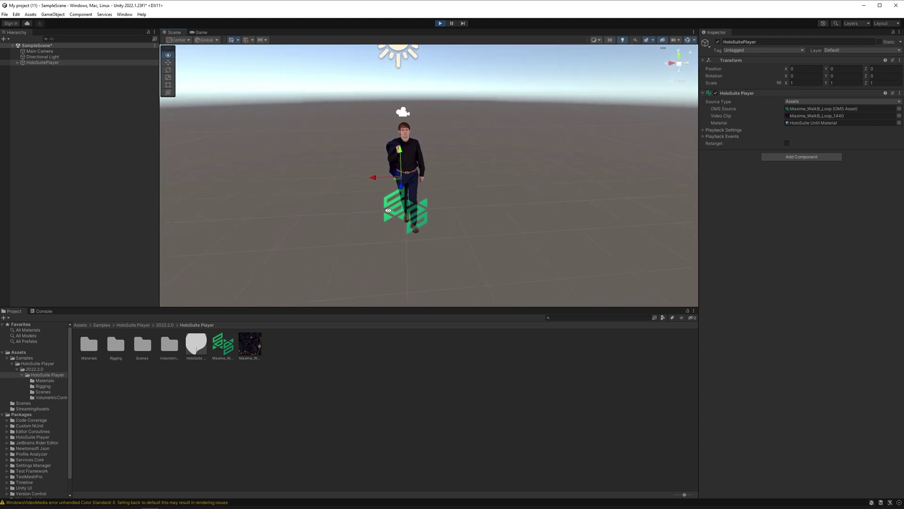